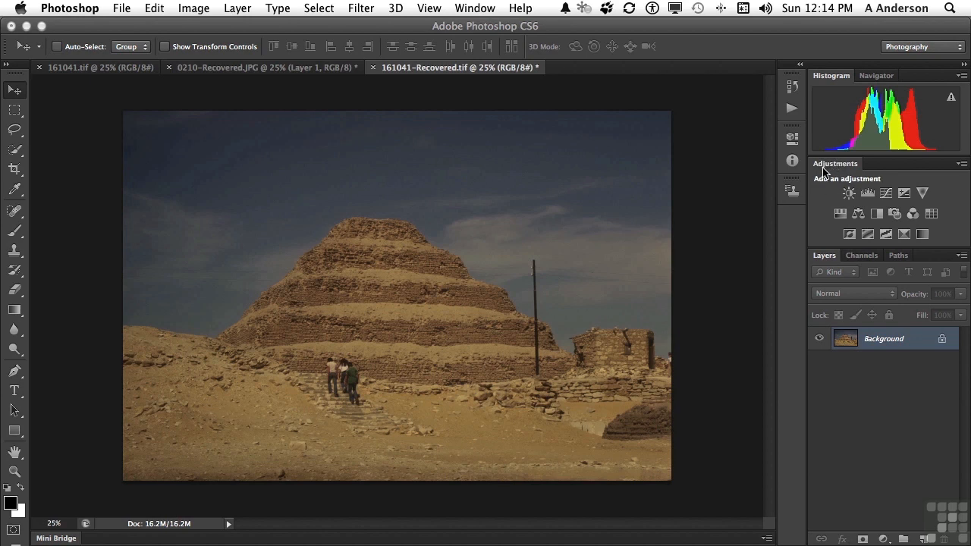
# - Float the Adjustments controls over the pyramid photo and add a Brightness/Contrast adjustment layer, checking its mask and adjustment properties
pyautogui.moveTo(834, 163); pyautogui.dragTo(558, 166)
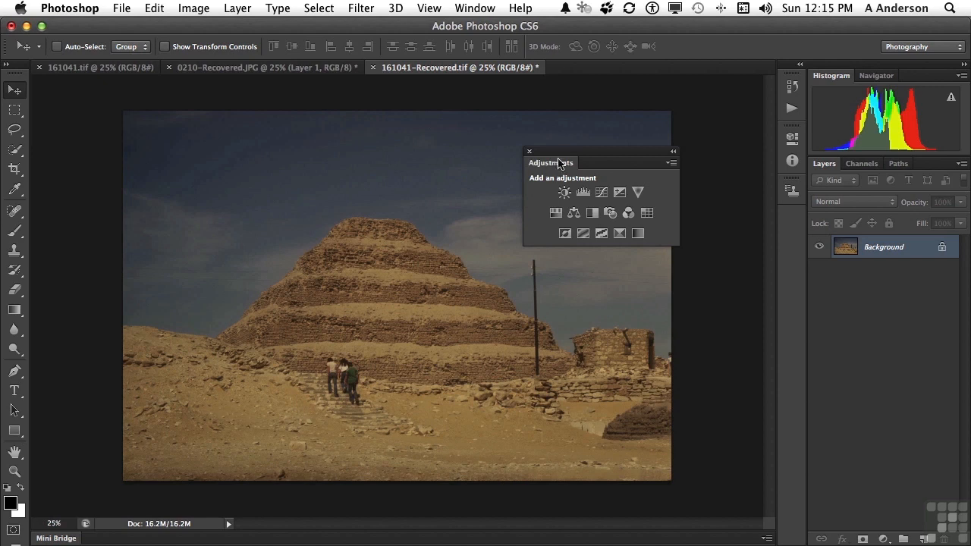
pyautogui.moveTo(564, 152); pyautogui.dragTo(482, 143)
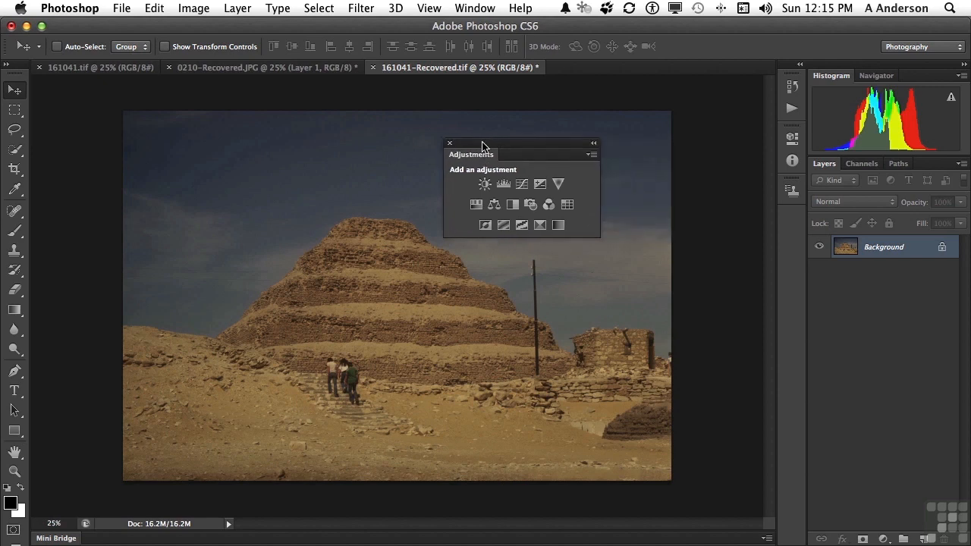
pyautogui.click(485, 184)
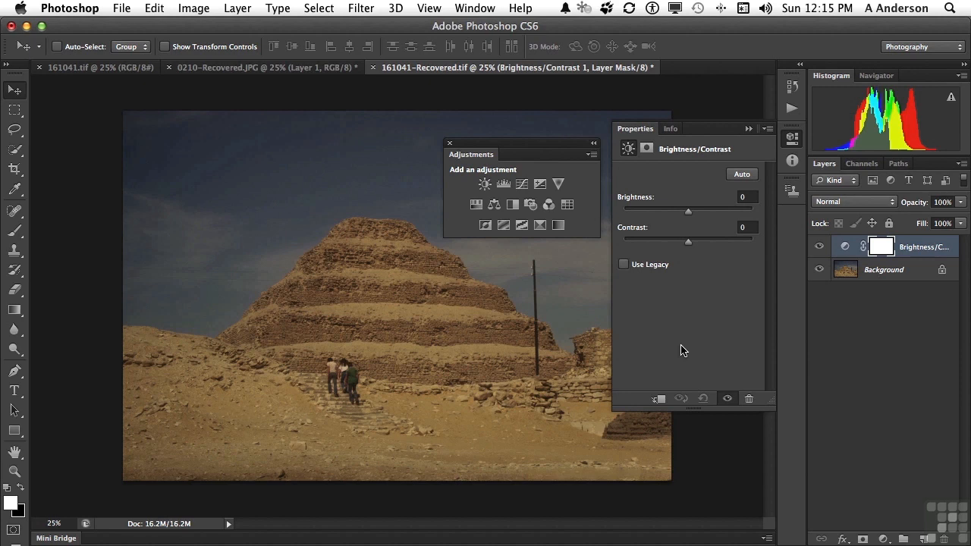
pyautogui.click(647, 150)
pyautogui.click(627, 149)
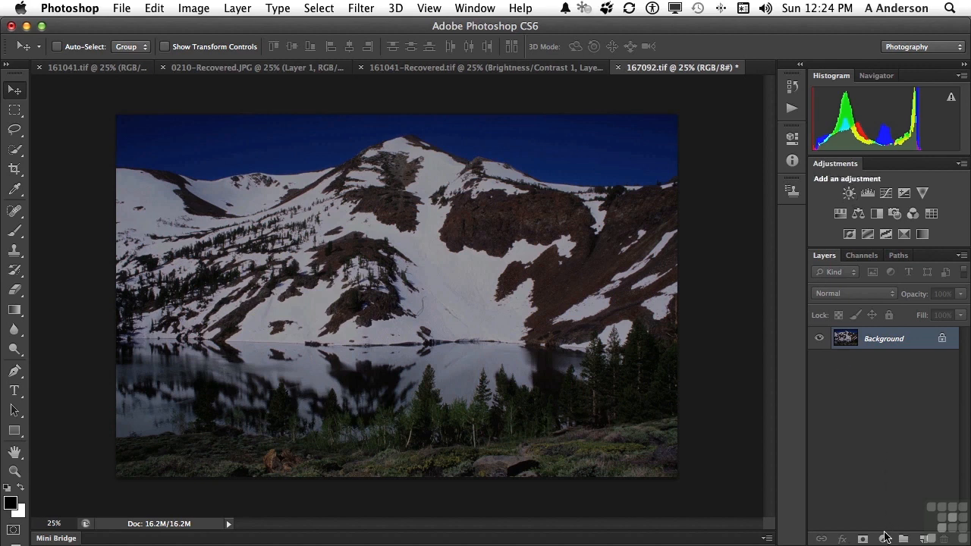
# - Add a Brightness/Contrast adjustment layer to the mountain lake photo, using the automatic correction with a reduced contrast
pyautogui.click(849, 192)
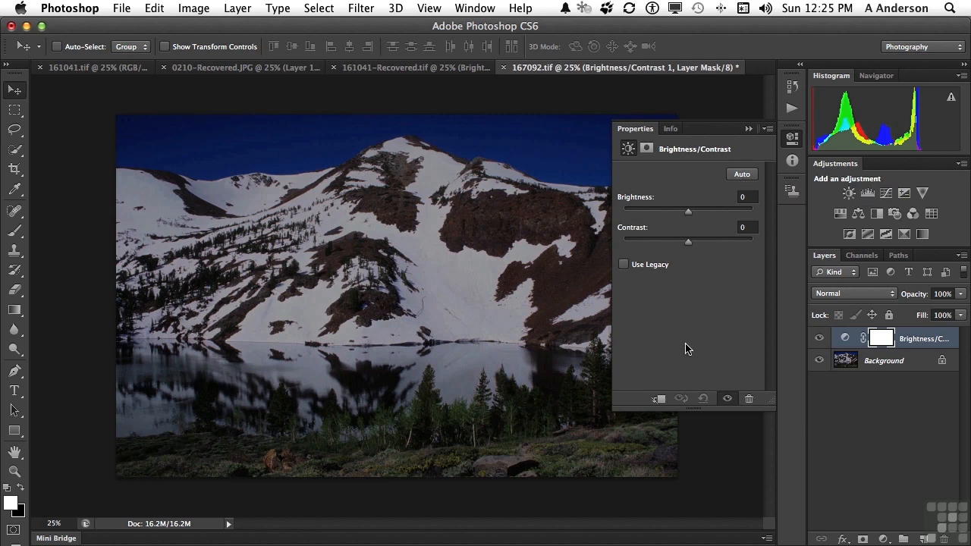
pyautogui.click(741, 175)
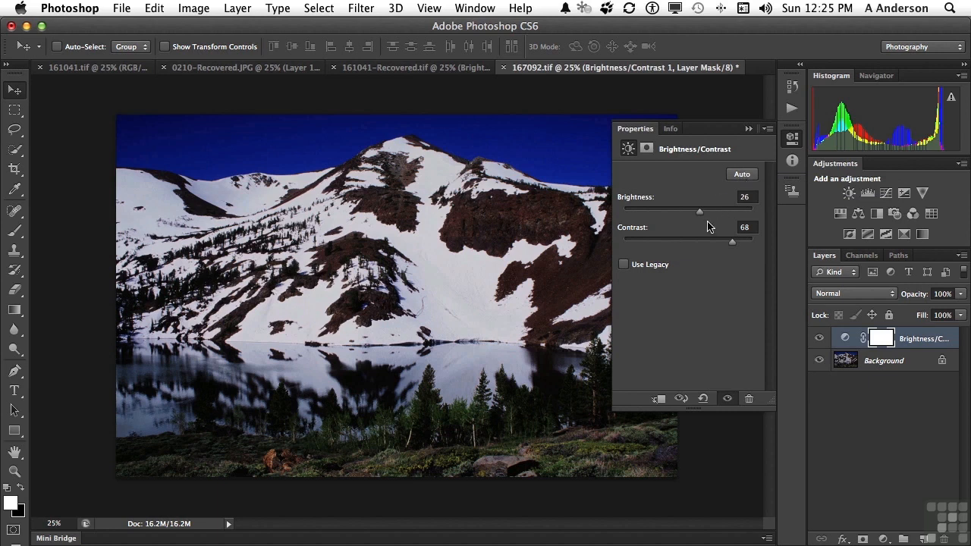
pyautogui.moveTo(732, 242); pyautogui.dragTo(711, 245)
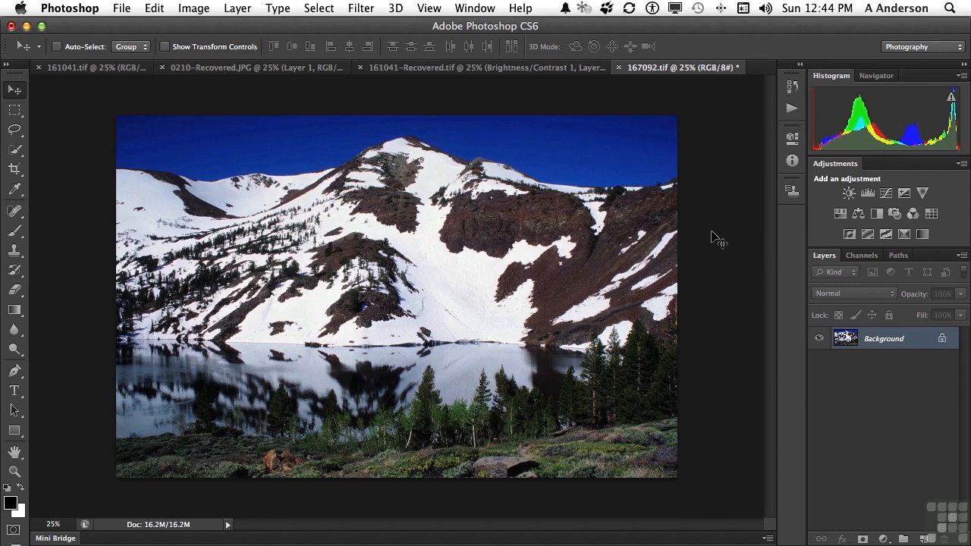
# - Start an Iris Blur on the mountain photo, shift its centre slightly up and right, and set the blur to 30 px
pyautogui.click(362, 8)
pyautogui.moveTo(371, 190)
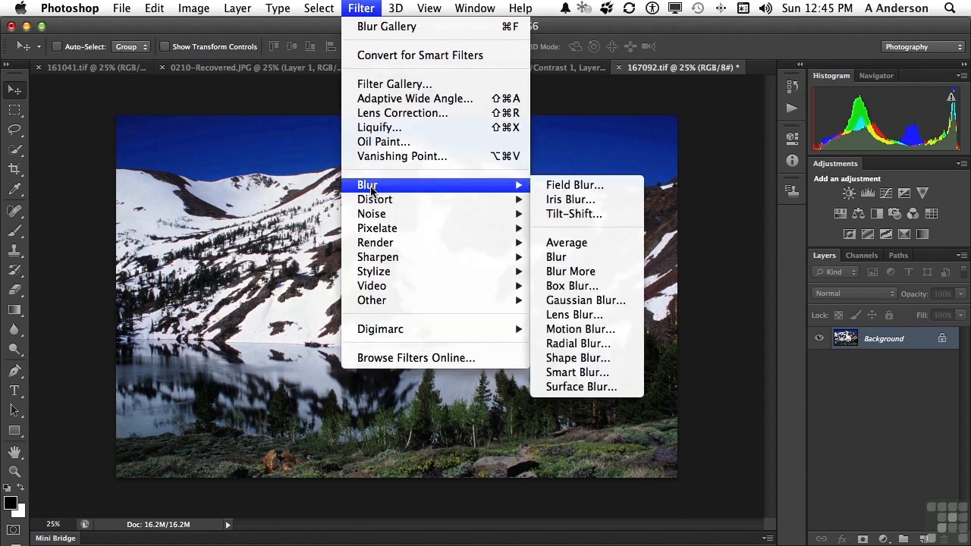
pyautogui.click(564, 199)
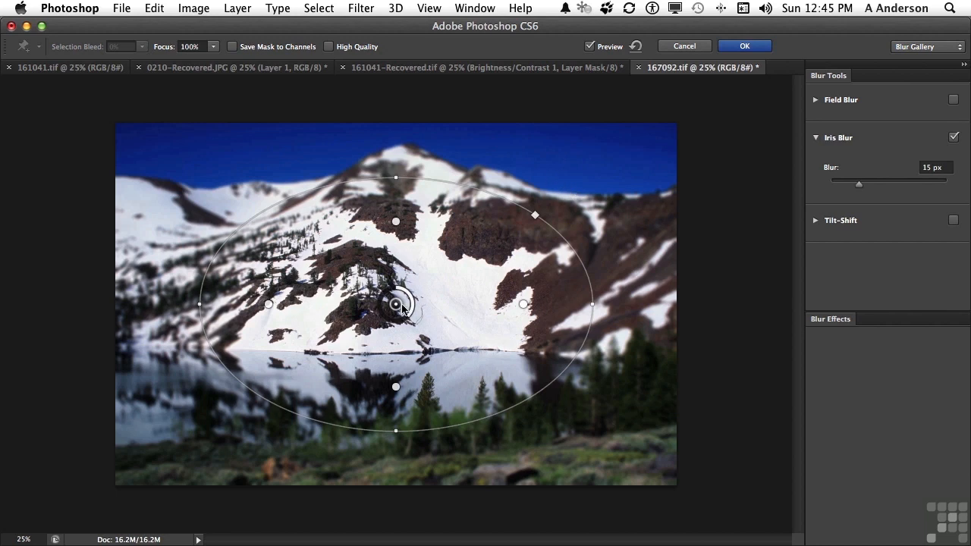
pyautogui.moveTo(397, 307)
pyautogui.mouseDown()
pyautogui.moveTo(427, 298)
pyautogui.moveTo(397, 270)
pyautogui.moveTo(400, 304)
pyautogui.mouseUp()
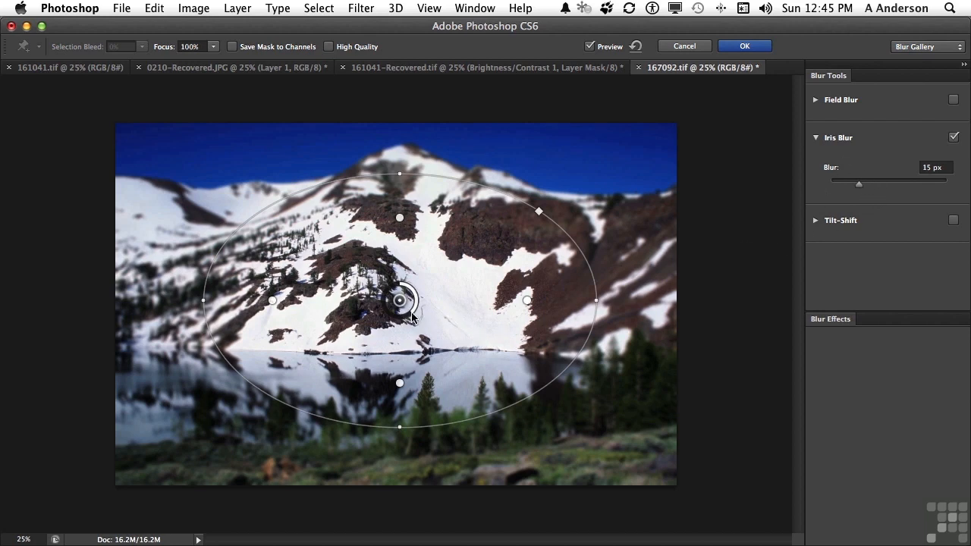
pyautogui.moveTo(409, 319)
pyautogui.mouseDown()
pyautogui.moveTo(388, 313)
pyautogui.moveTo(396, 320)
pyautogui.mouseUp()
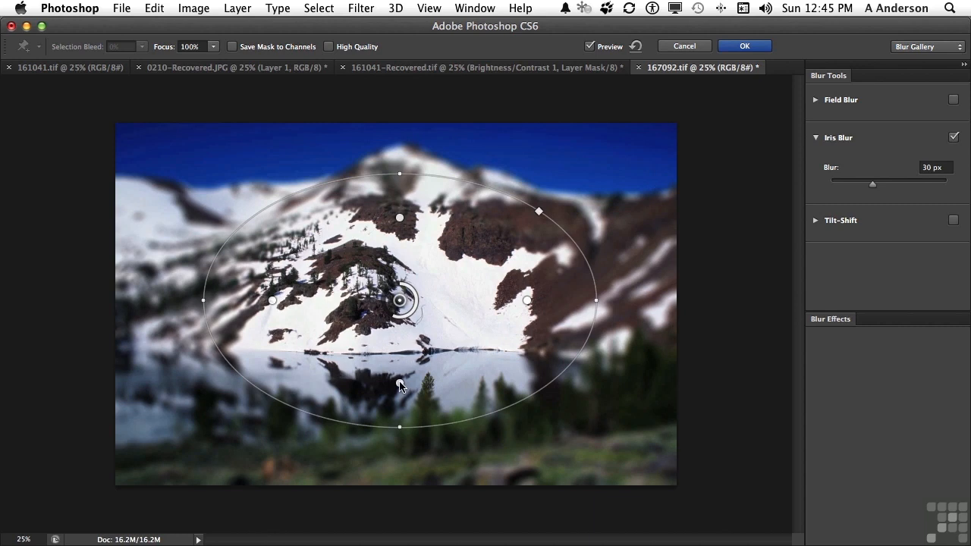
# - Enlarge the Iris Blur's sharp inner area, stretch its ellipse slightly taller, and apply the blur
pyautogui.moveTo(399, 383)
pyautogui.mouseDown()
pyautogui.moveTo(400, 334)
pyautogui.moveTo(401, 398)
pyautogui.mouseUp()
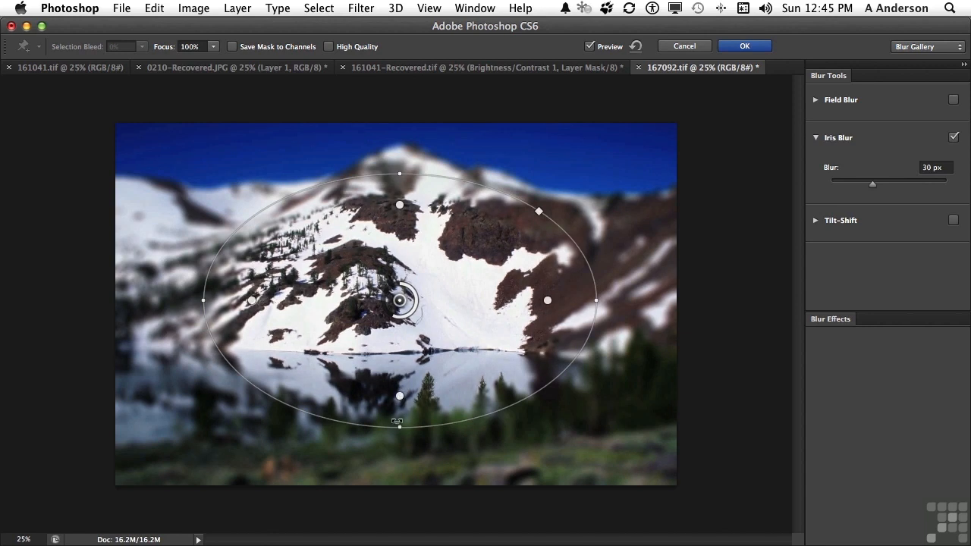
pyautogui.moveTo(399, 429); pyautogui.dragTo(400, 438)
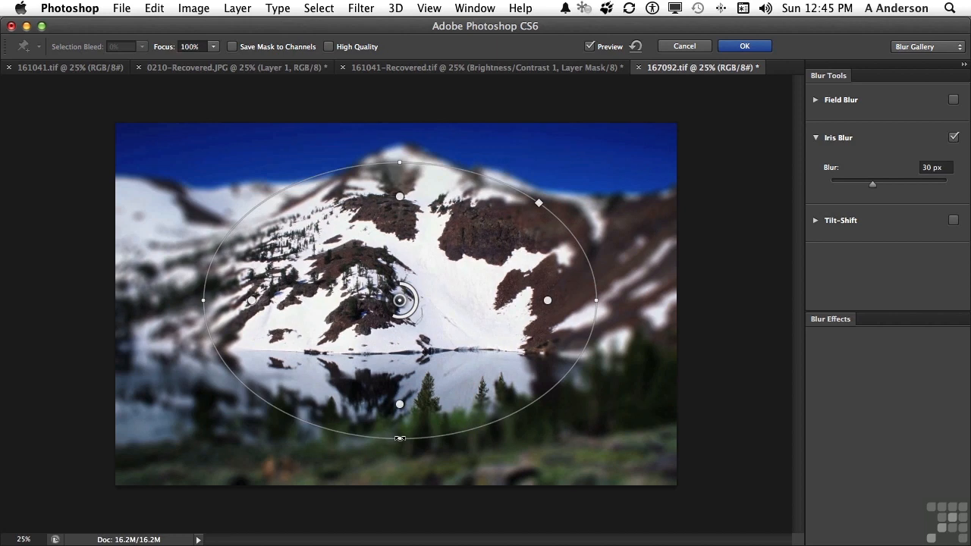
pyautogui.click(736, 47)
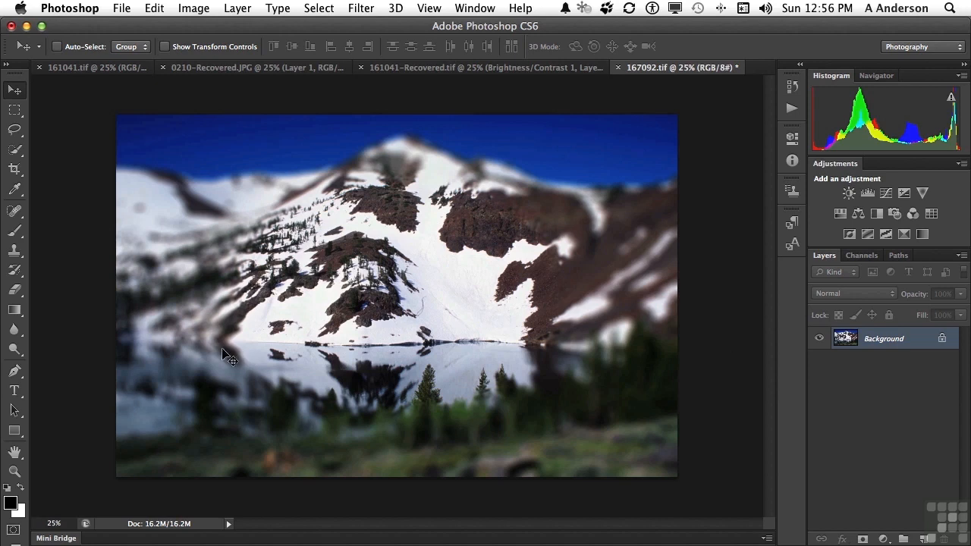
# - Add a horizontal text line with the photographer's name and website over the trees below the lake
pyautogui.click(15, 392)
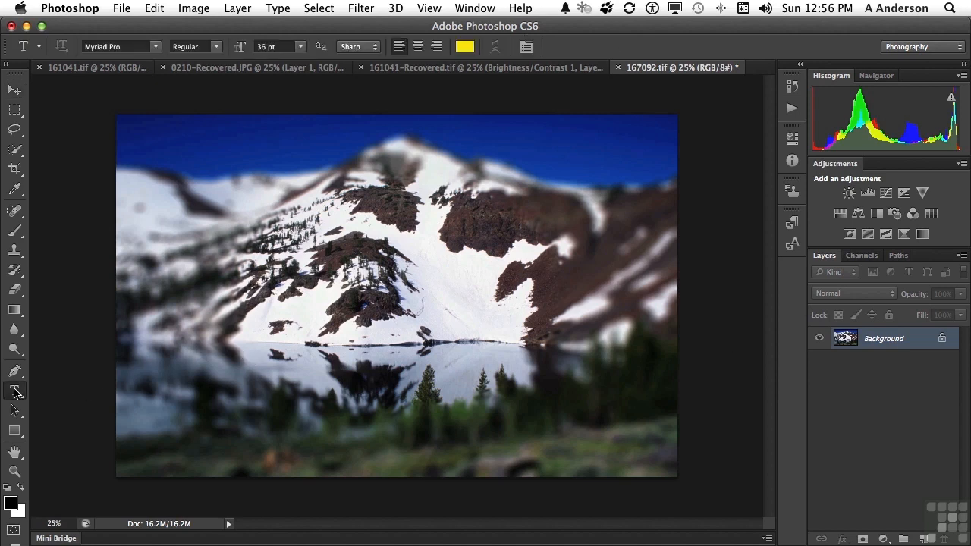
pyautogui.click(381, 433)
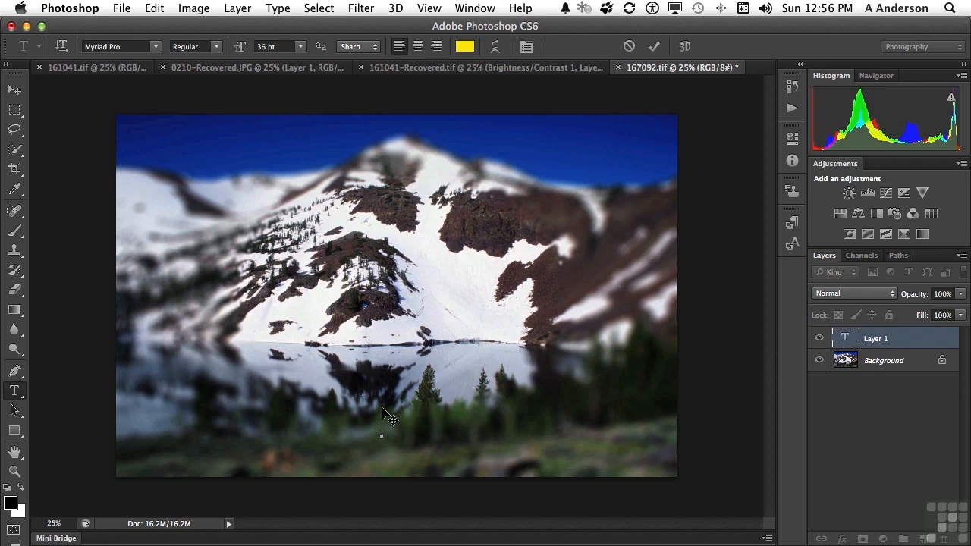
pyautogui.write('andy anderson/www.rs')
pyautogui.write('alandy')
# - Format the whole credit text line in OCR A Std at 72 pt
pyautogui.press('super+a')
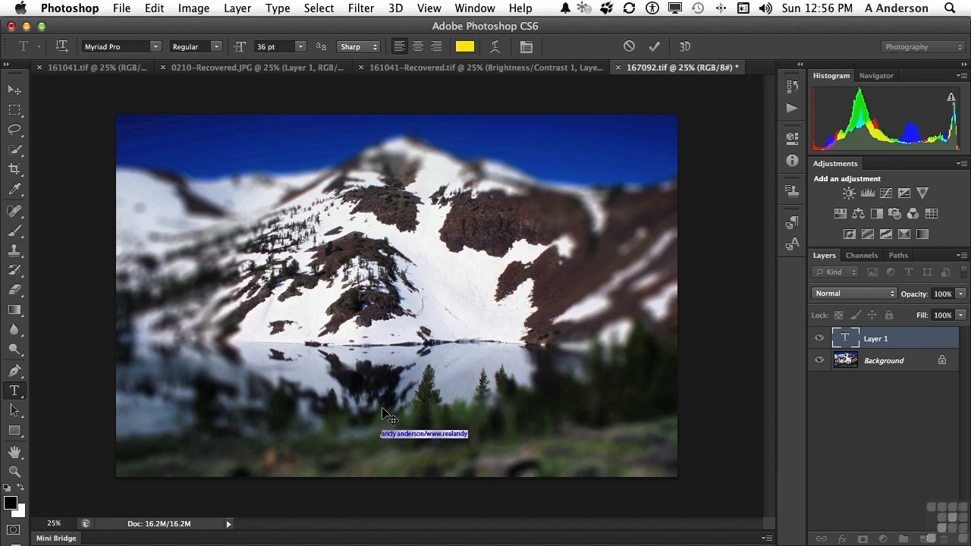
pyautogui.click(155, 47)
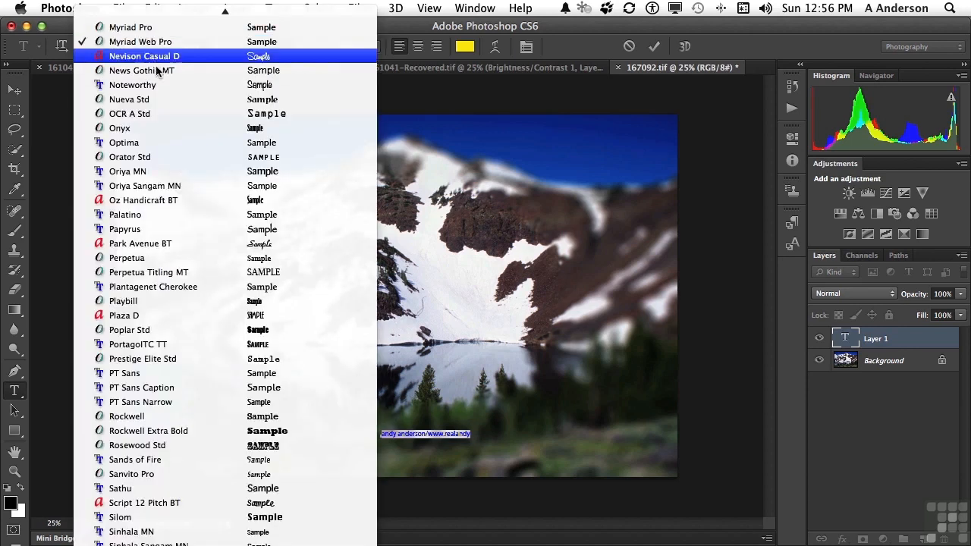
pyautogui.click(158, 113)
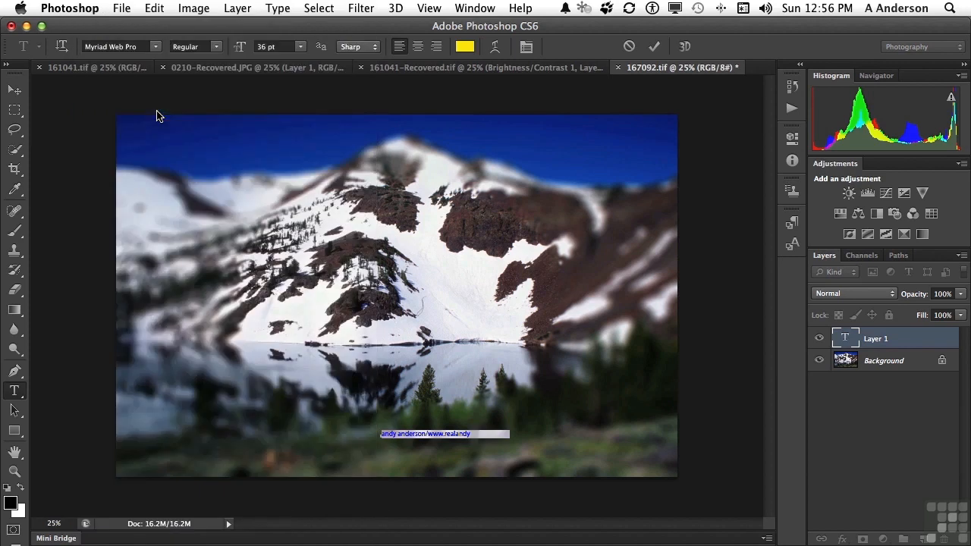
pyautogui.click(301, 47)
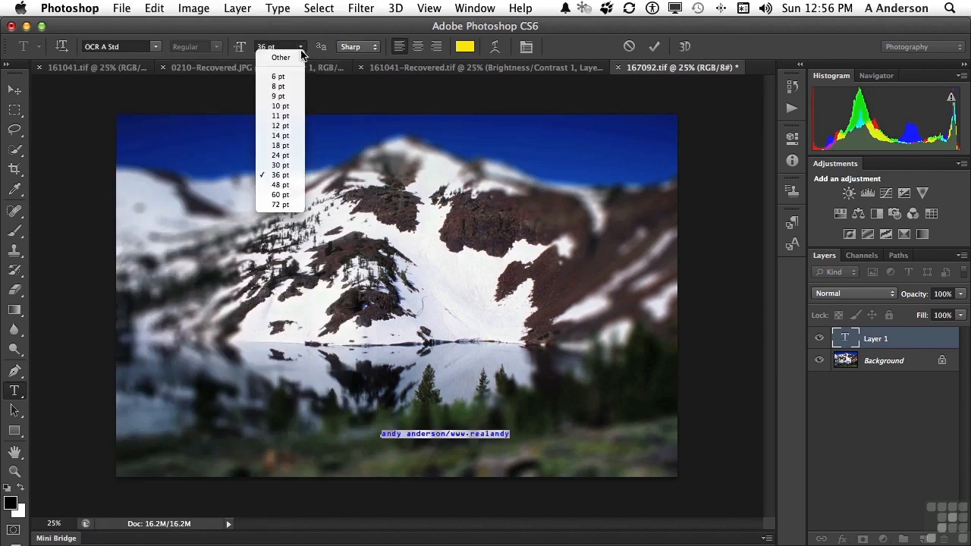
pyautogui.click(292, 204)
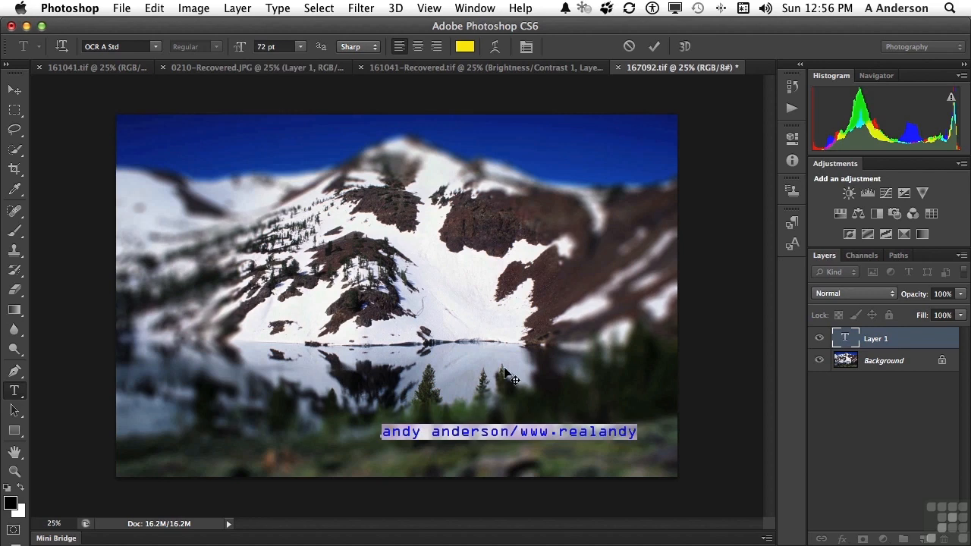
# - Append ".com" to the web address in the credit line and move the text down and slightly left, inside the photo's lower-right corner
pyautogui.doubleClick(618, 432)
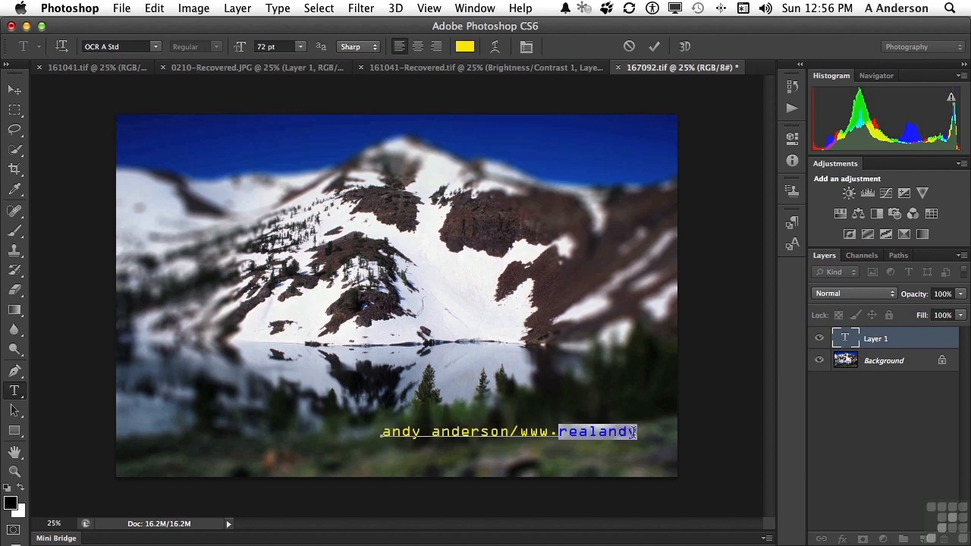
pyautogui.click(632, 431)
pyautogui.write('.com')
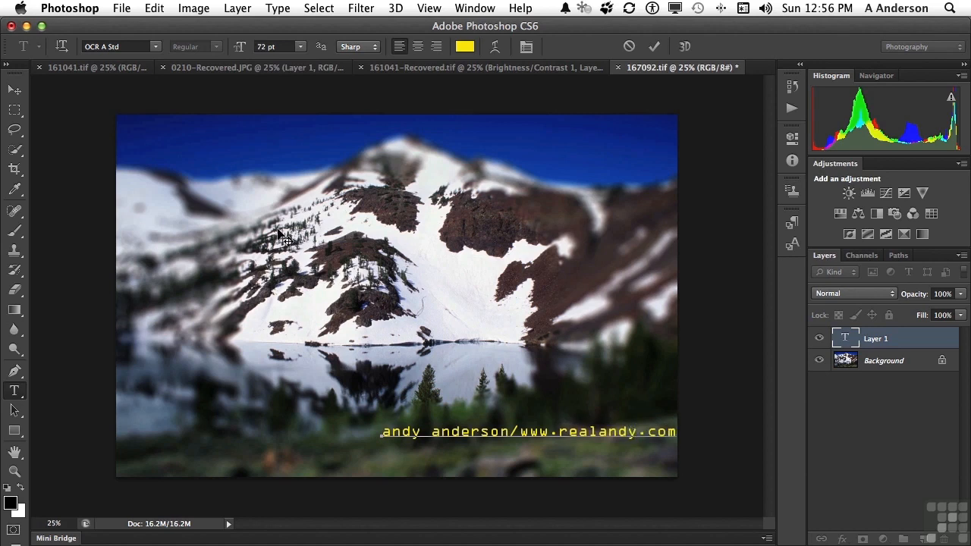
pyautogui.click(14, 90)
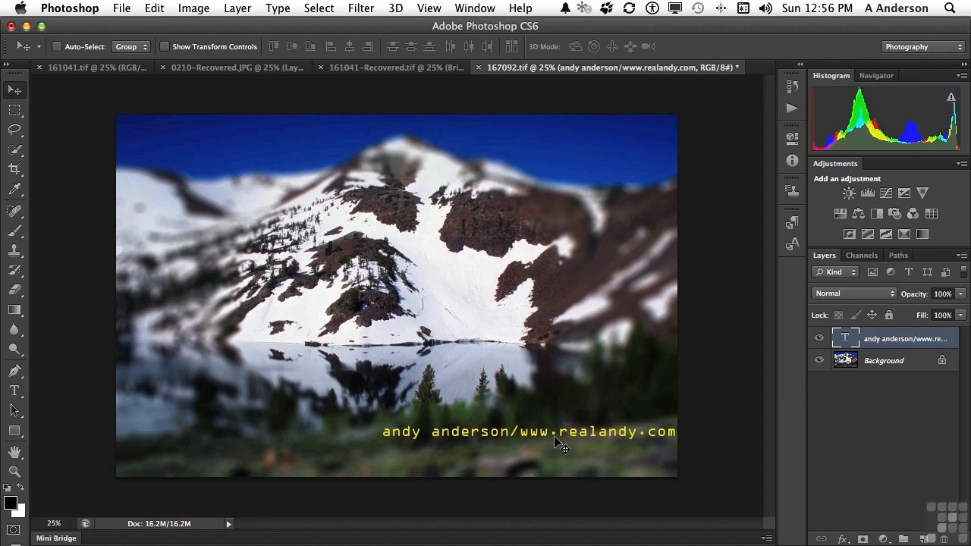
pyautogui.moveTo(554, 432); pyautogui.dragTo(540, 454)
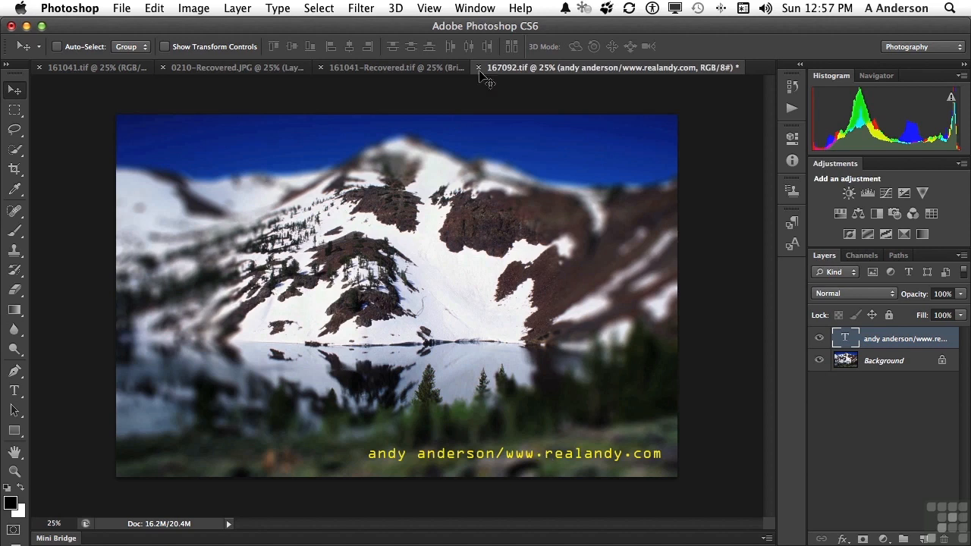
# - Show the paragraph styles and create a new paragraph style from the selected credit text
pyautogui.click(489, 8)
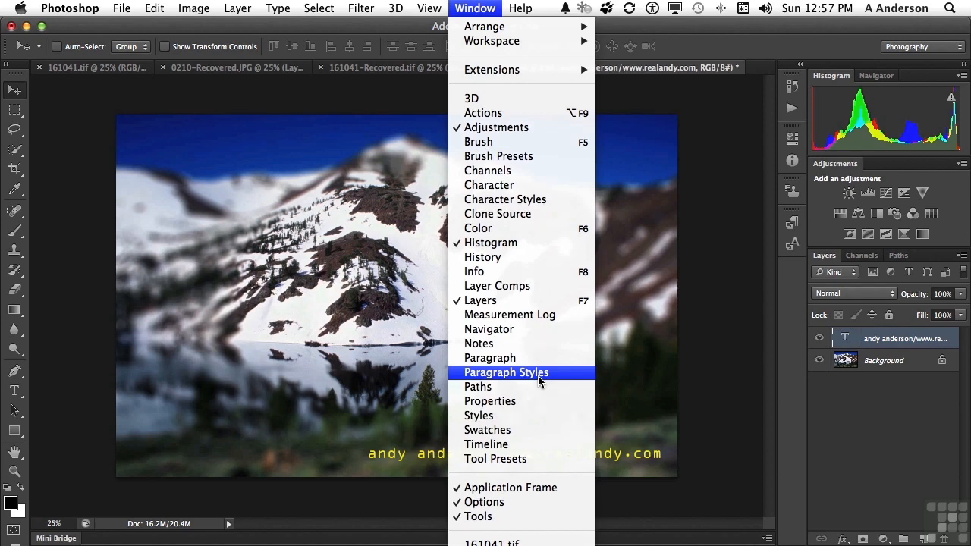
pyautogui.click(506, 373)
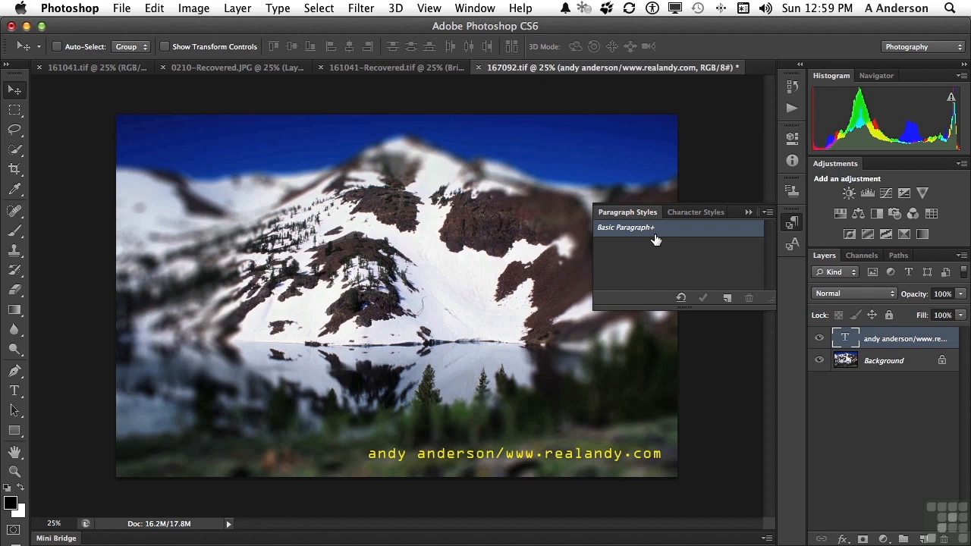
pyautogui.click(15, 391)
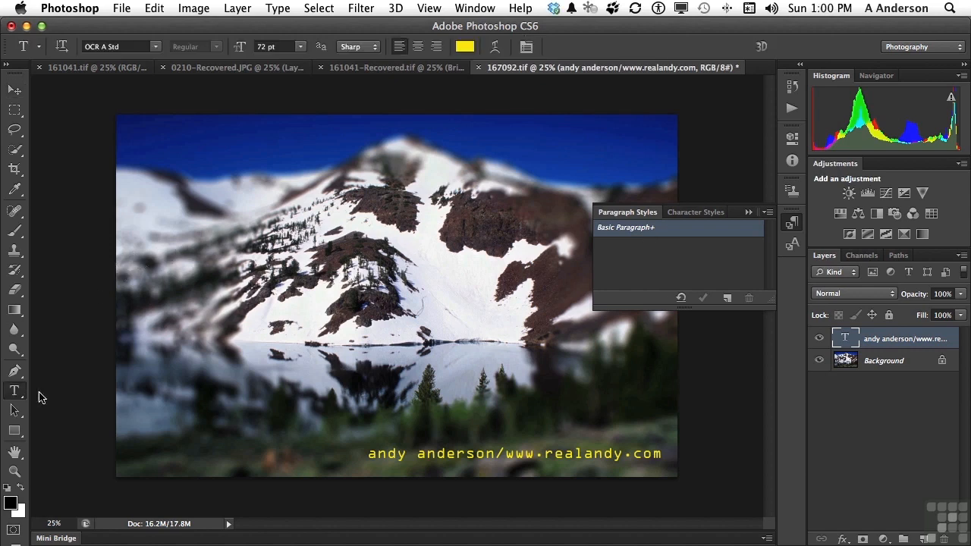
pyautogui.tripleClick(442, 450)
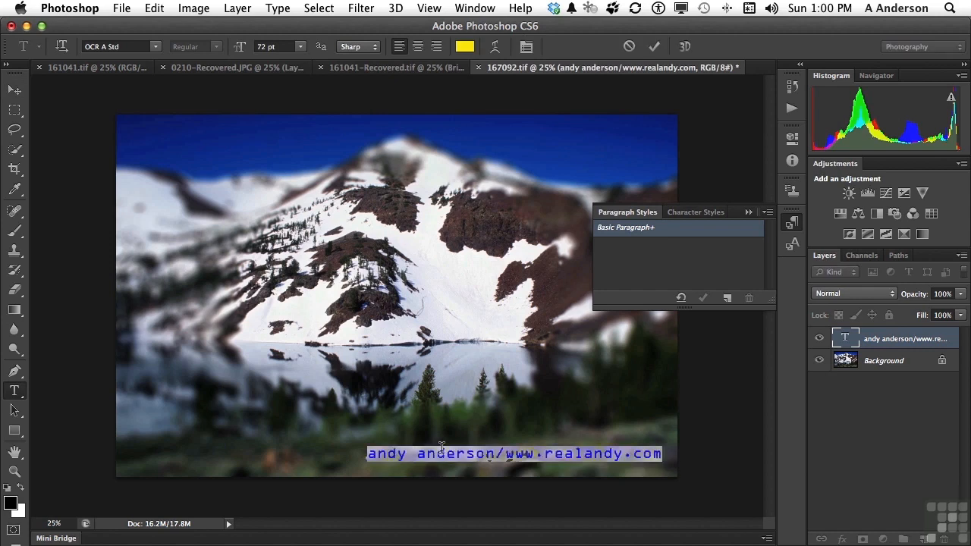
pyautogui.click(729, 298)
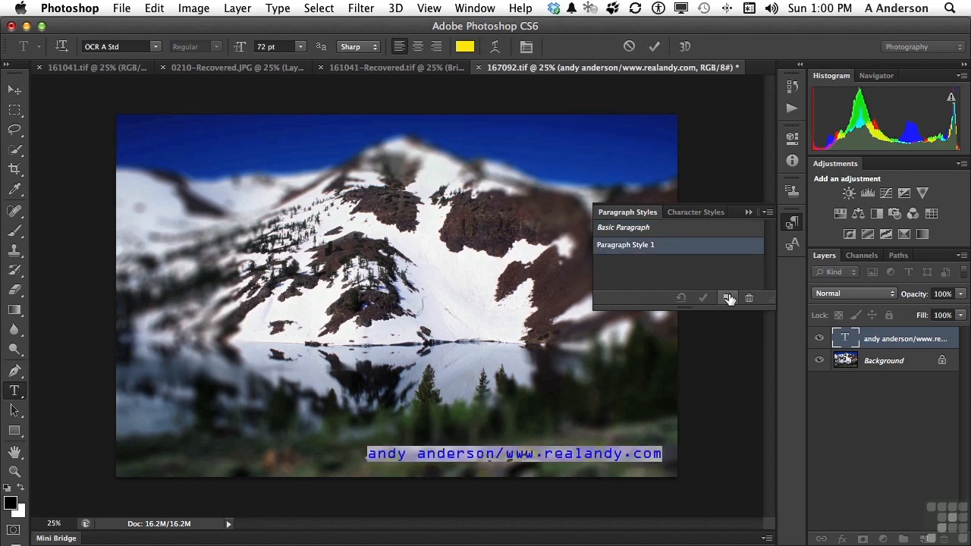
# - Rename the new paragraph style as Copyright
pyautogui.doubleClick(636, 247)
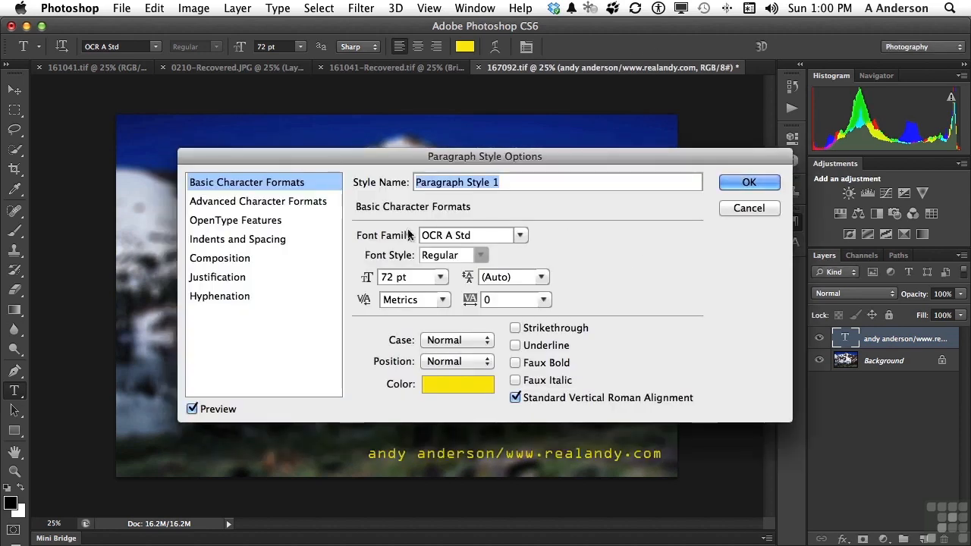
pyautogui.write('Copyri')
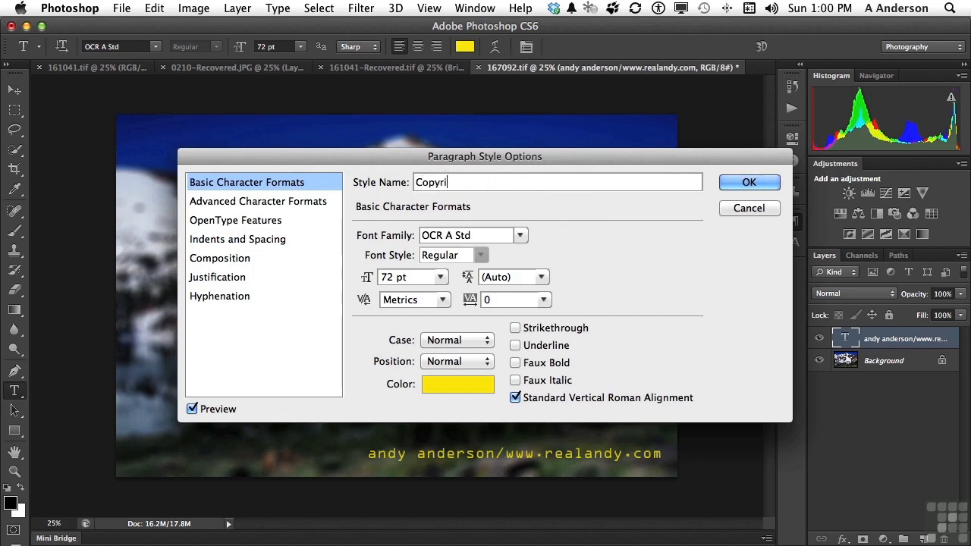
pyautogui.write('ght')
pyautogui.press('Return')
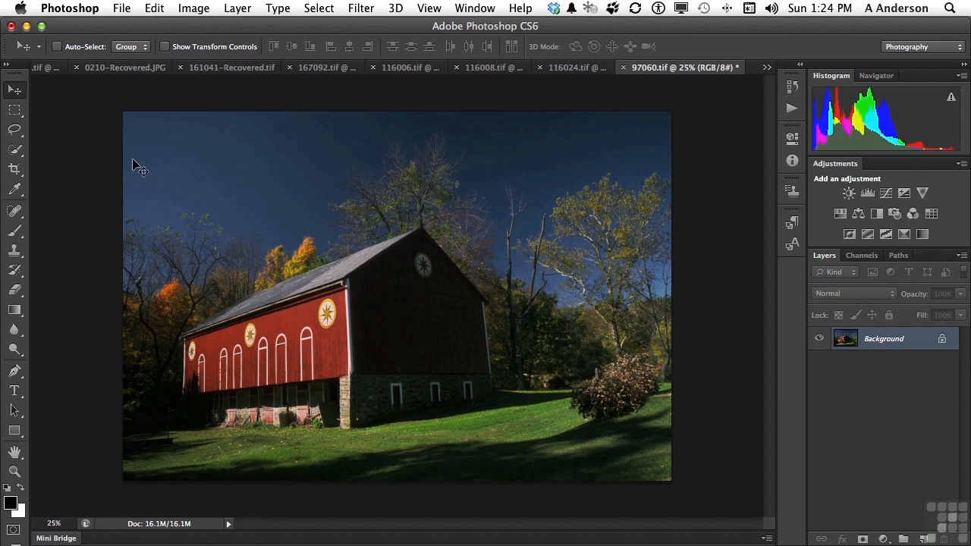
# - Draw a Perspective Crop grid over the whole barn photo and slant its right edge parallel to the barn's right wall, near the photo's right side
pyautogui.click(14, 170)
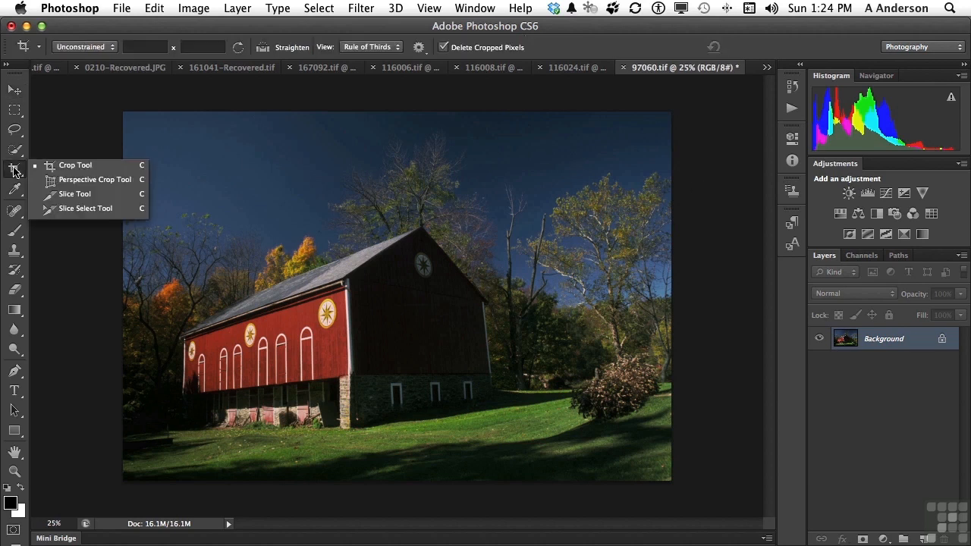
pyautogui.click(81, 186)
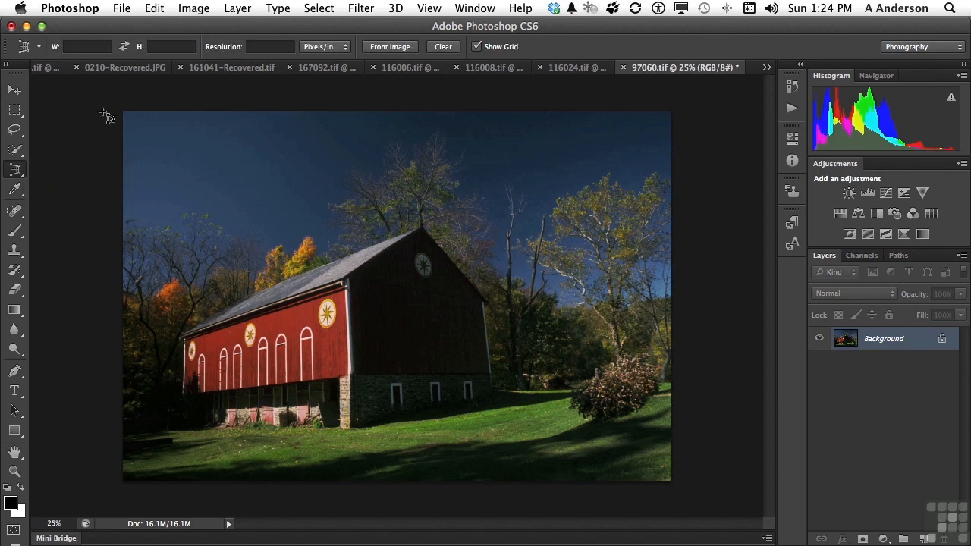
pyautogui.moveTo(124, 112); pyautogui.dragTo(713, 503)
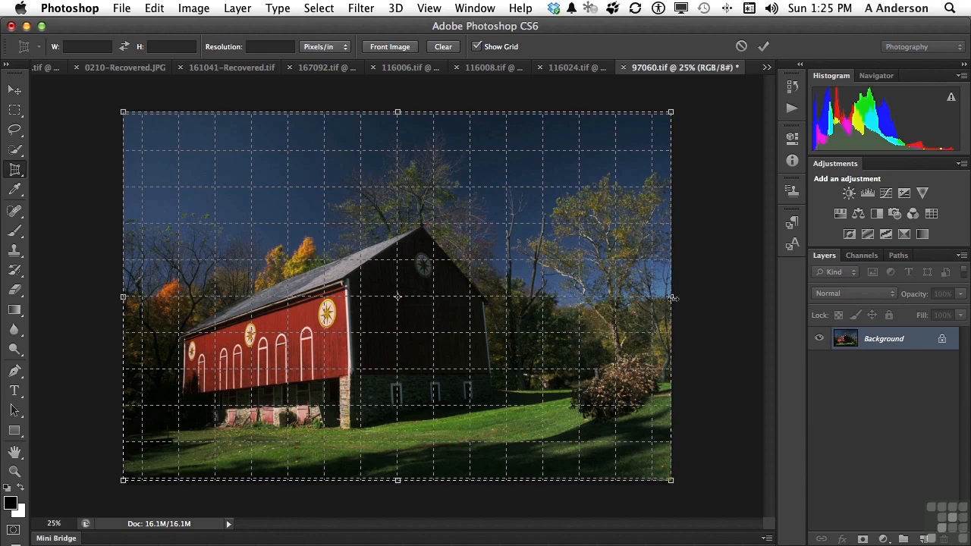
pyautogui.moveTo(672, 298); pyautogui.dragTo(466, 113)
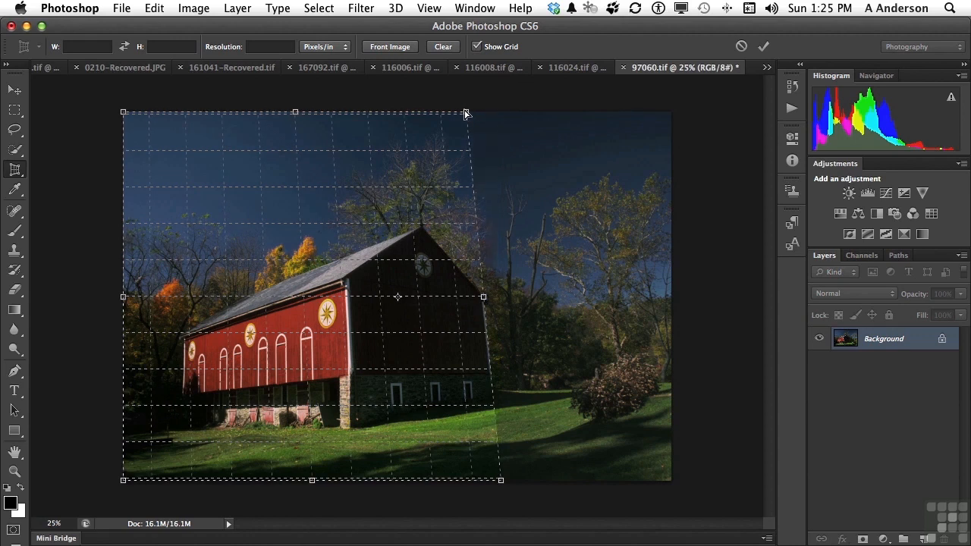
pyautogui.moveTo(484, 298); pyautogui.dragTo(644, 318)
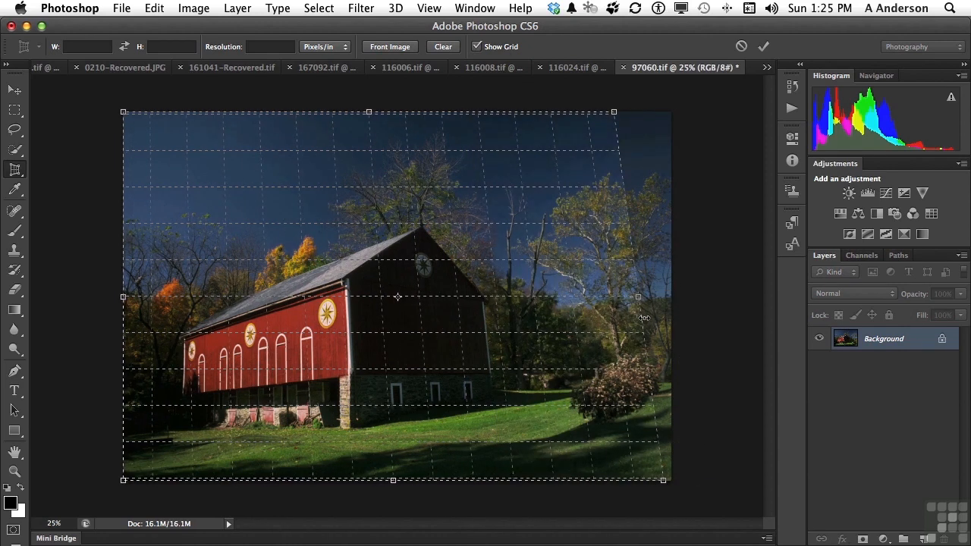
# - Slant the crop grid's left edge parallel to the barn's left wall, near the photo's left side, and apply the perspective crop
pyautogui.moveTo(125, 297); pyautogui.dragTo(177, 298)
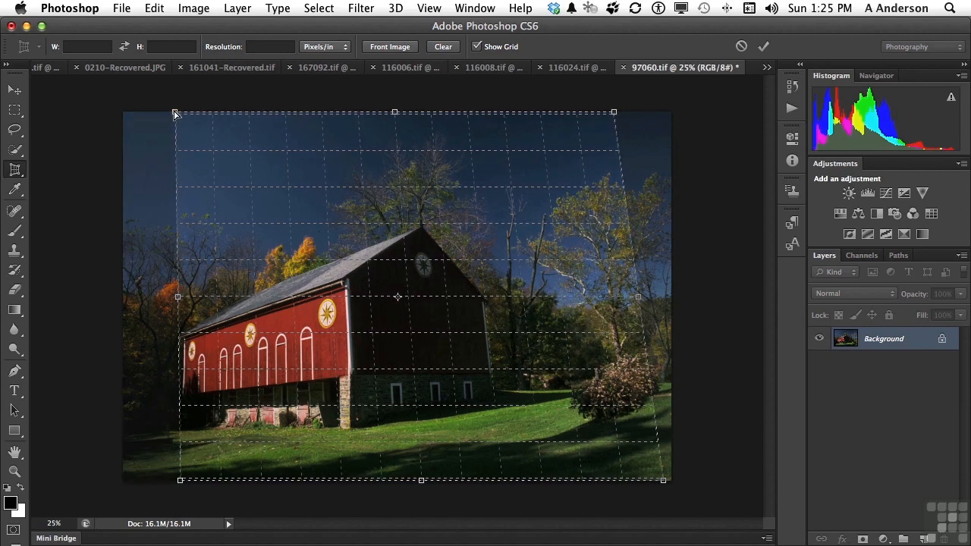
pyautogui.moveTo(174, 114); pyautogui.dragTo(186, 118)
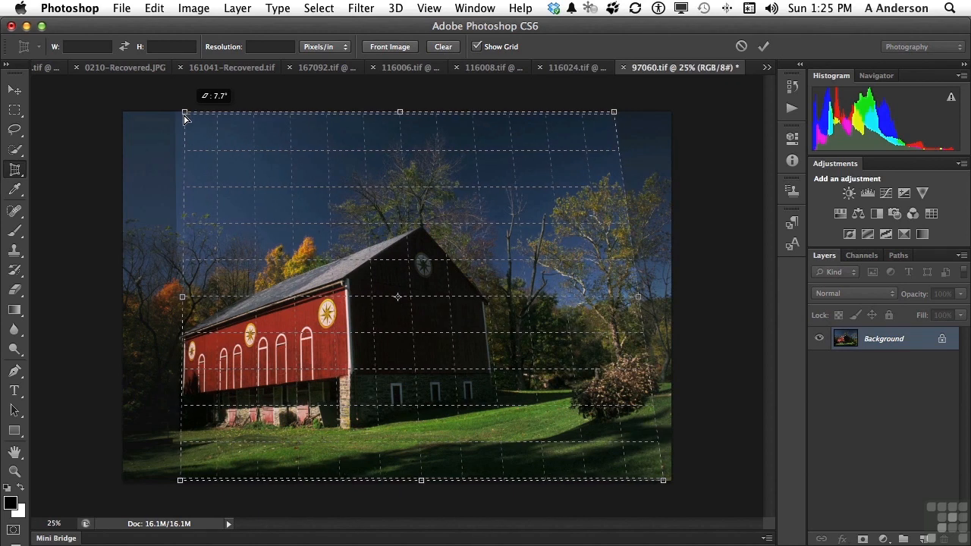
pyautogui.moveTo(185, 118); pyautogui.dragTo(185, 118)
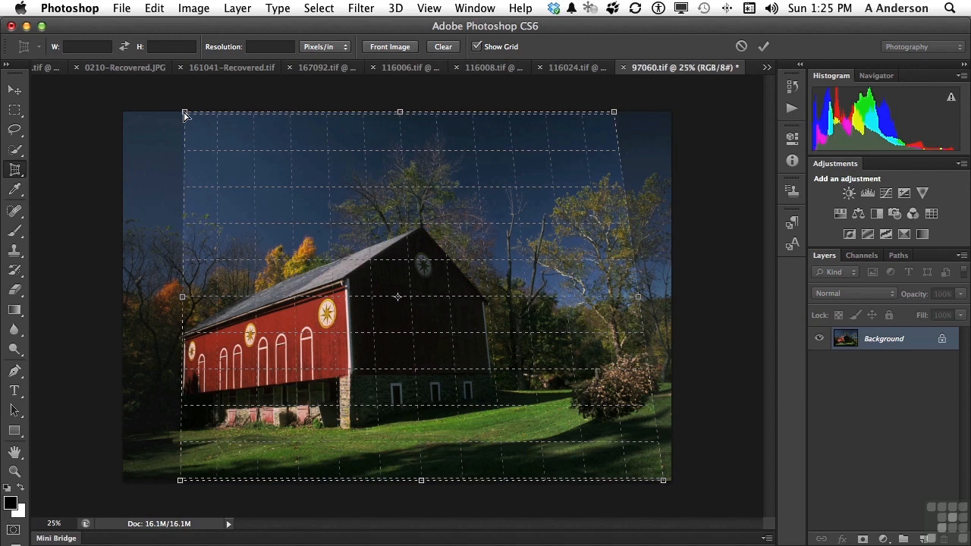
pyautogui.moveTo(186, 115); pyautogui.dragTo(189, 115)
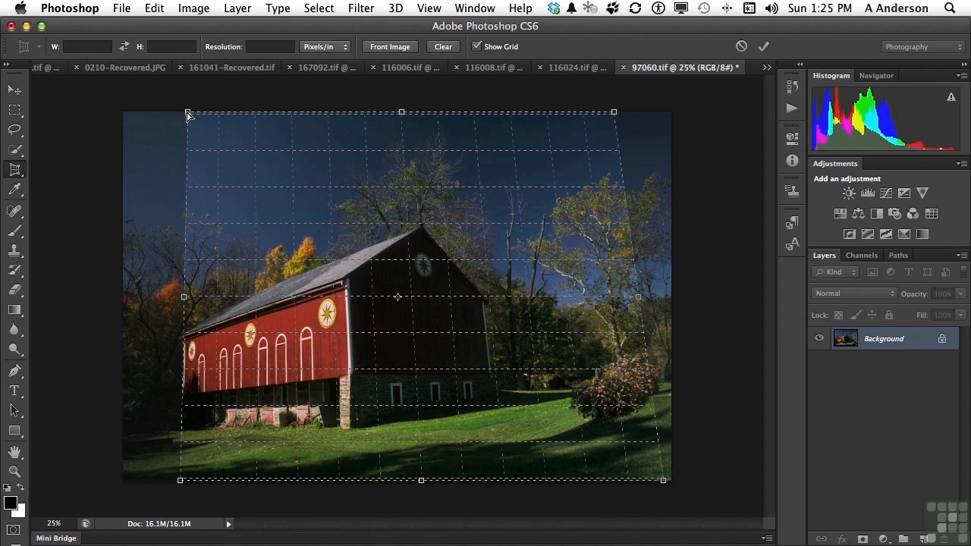
pyautogui.moveTo(185, 296); pyautogui.dragTo(137, 295)
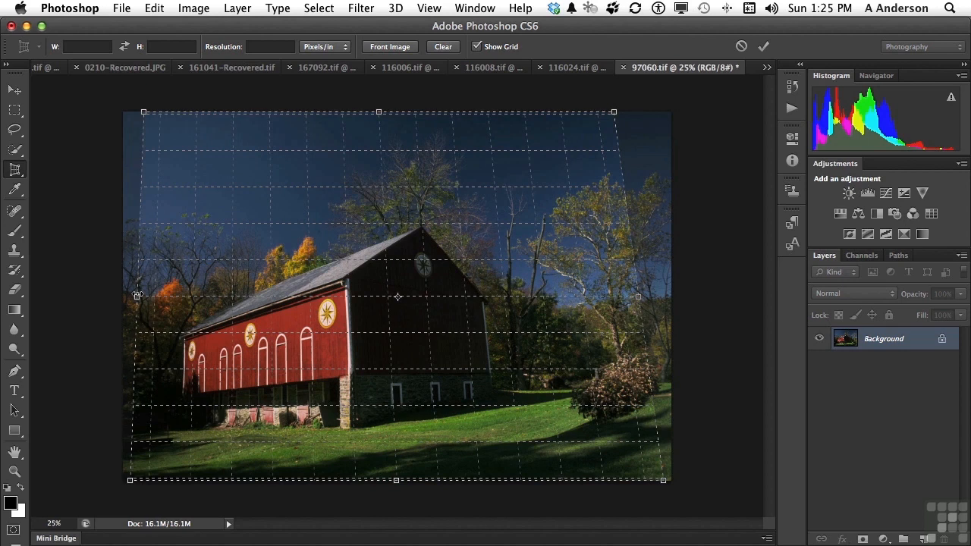
pyautogui.press('Return')
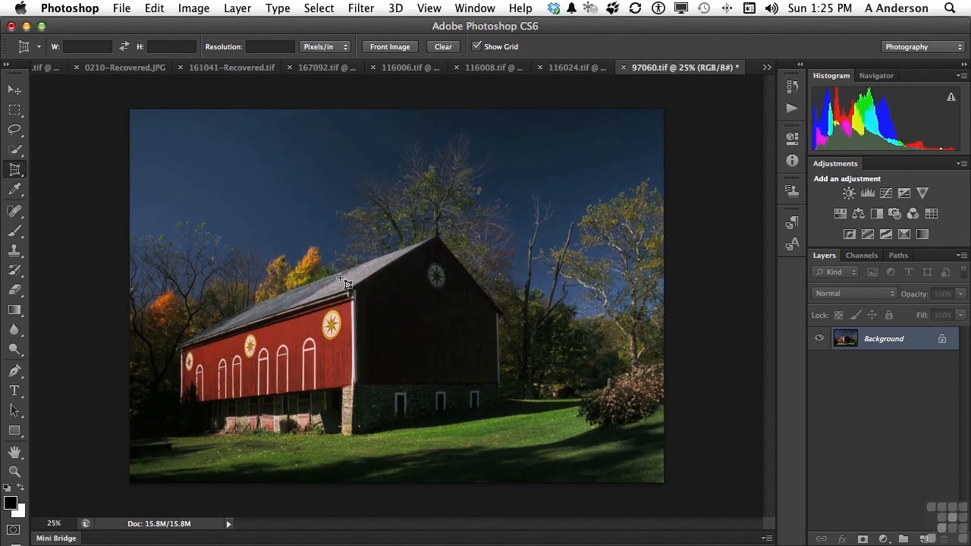